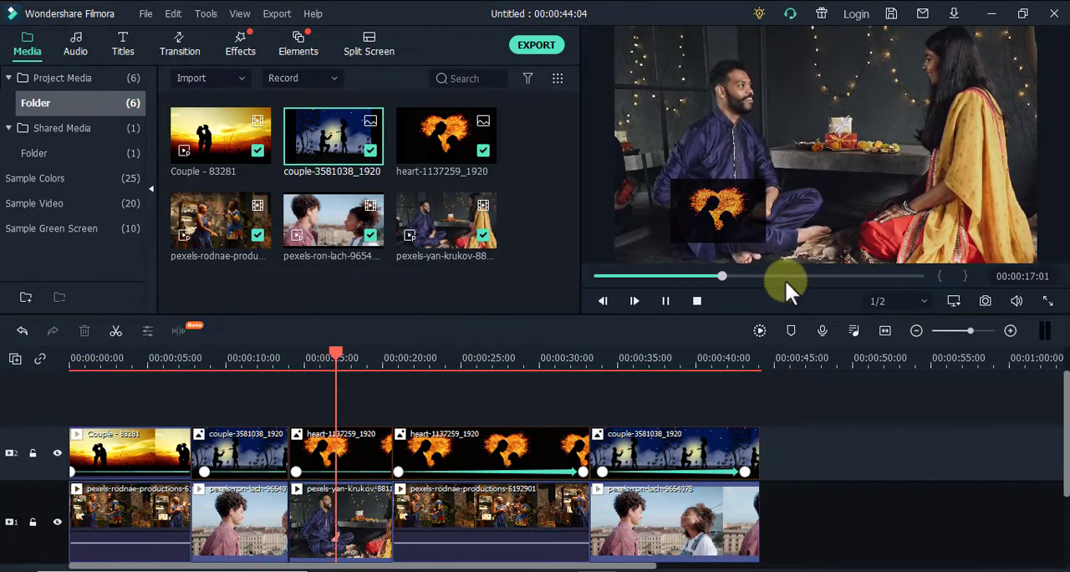
{"action": "left_click", "coordinate": [149, 538]}
{"action": "left_click", "coordinate": [145, 452]}
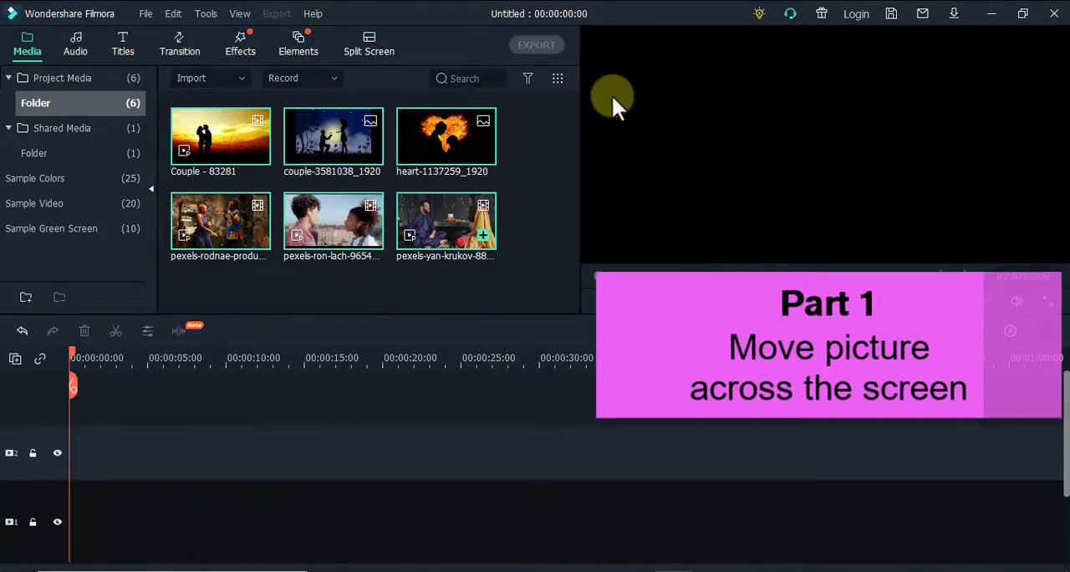
Lay the pexels-rodnae, pexels-ron-lach and pexels-yan-krukov videos end to end on one track, dismissing the project settings prompt
{"action": "left_click", "coordinate": [525, 194]}
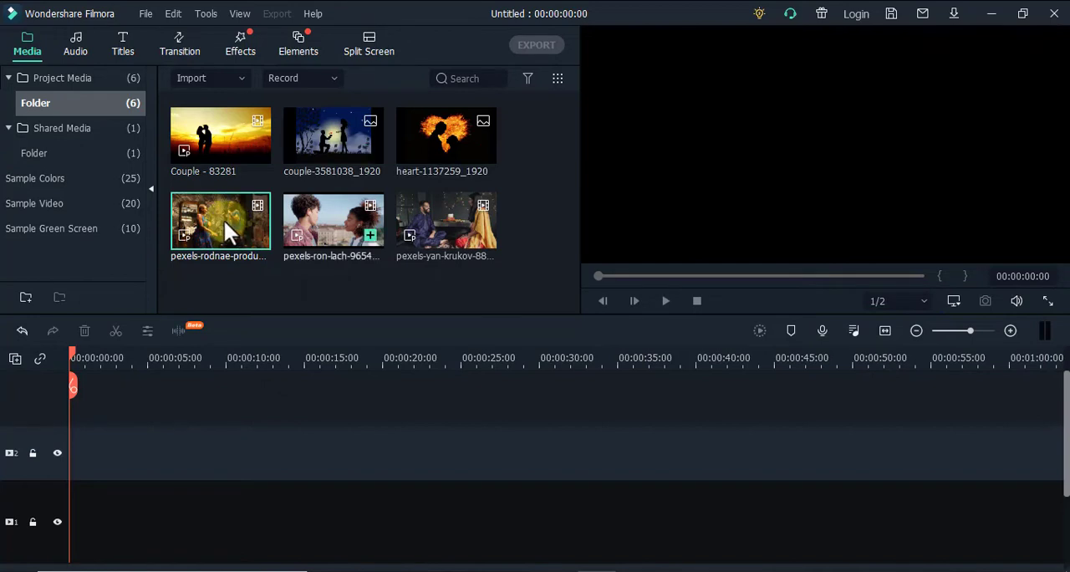
{"action": "left_click_drag", "start_coordinate": [226, 230], "coordinate": [71, 454]}
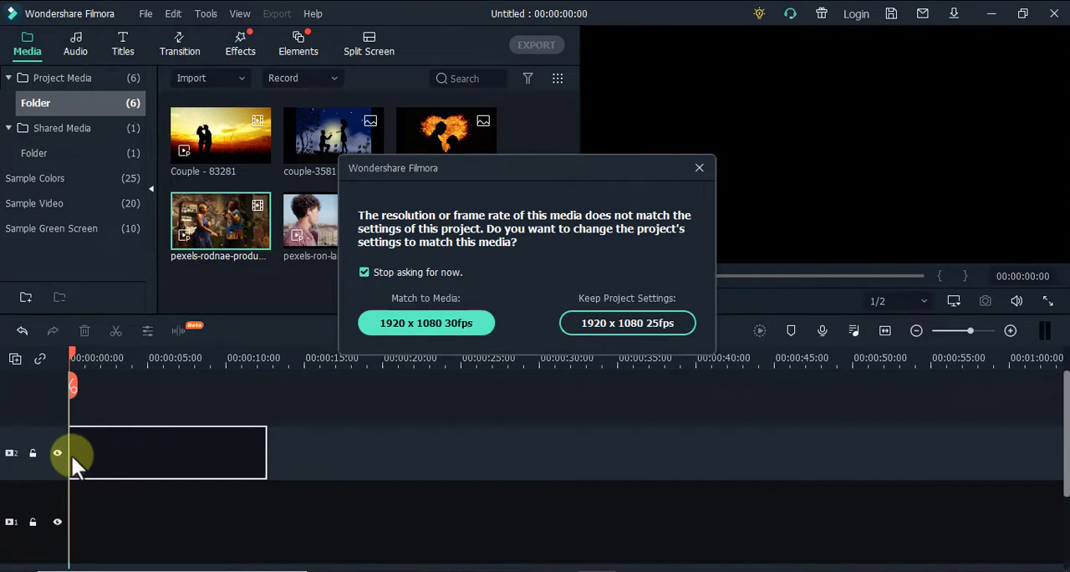
{"action": "left_click", "coordinate": [701, 167]}
{"action": "left_click_drag", "start_coordinate": [343, 210], "coordinate": [273, 437]}
{"action": "left_click_drag", "start_coordinate": [443, 230], "coordinate": [443, 442]}
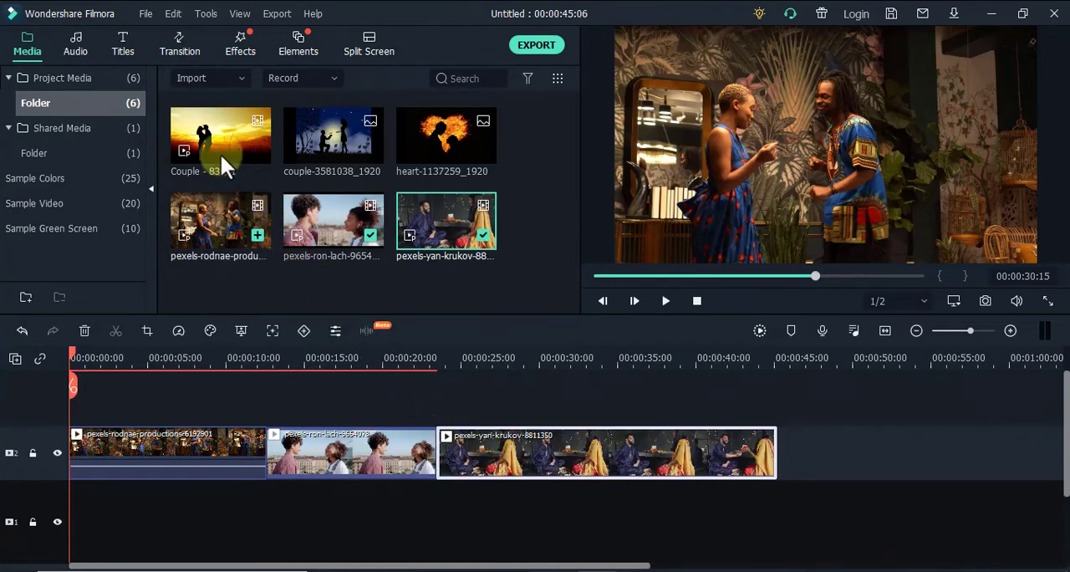
Add the Couple - 83281 clip on the track above the first video and trim it to that video's length
{"action": "left_click_drag", "start_coordinate": [220, 151], "coordinate": [82, 397]}
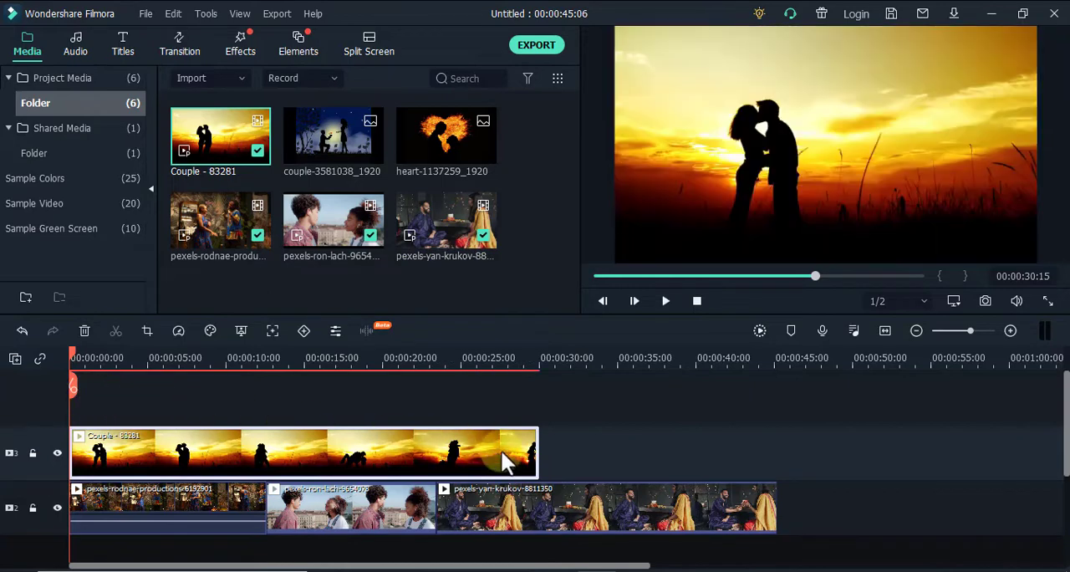
{"action": "left_click_drag", "start_coordinate": [502, 454], "coordinate": [264, 468]}
{"action": "scroll", "coordinate": [264, 468], "scroll_direction": "down", "scroll_amount": 1}
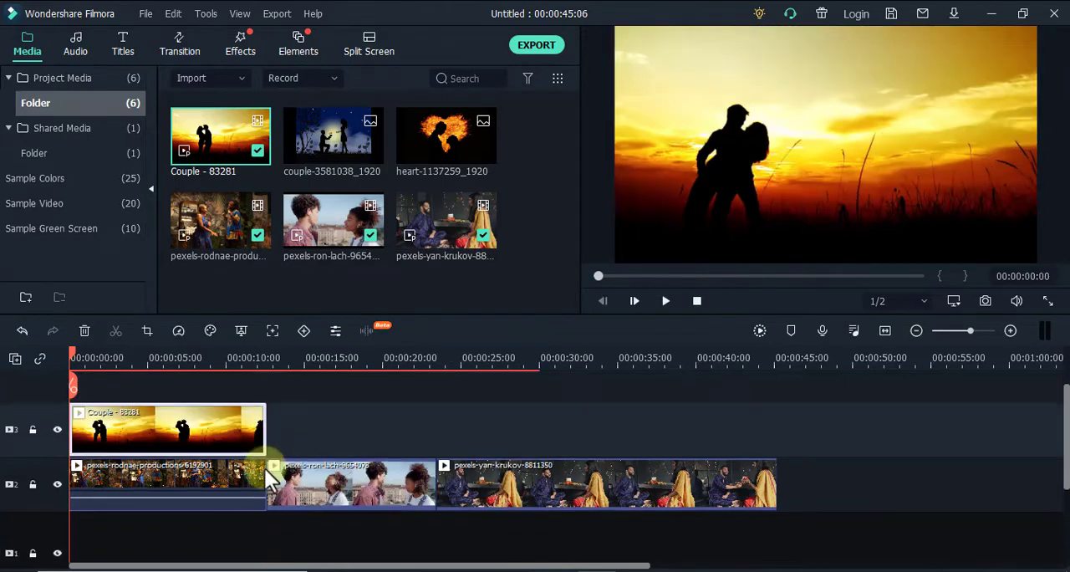
Add the couple-3581038_1920 and heart-1137259_1920 images above the second and third videos, stretching each to match the video below
{"action": "left_click_drag", "start_coordinate": [333, 139], "coordinate": [273, 456]}
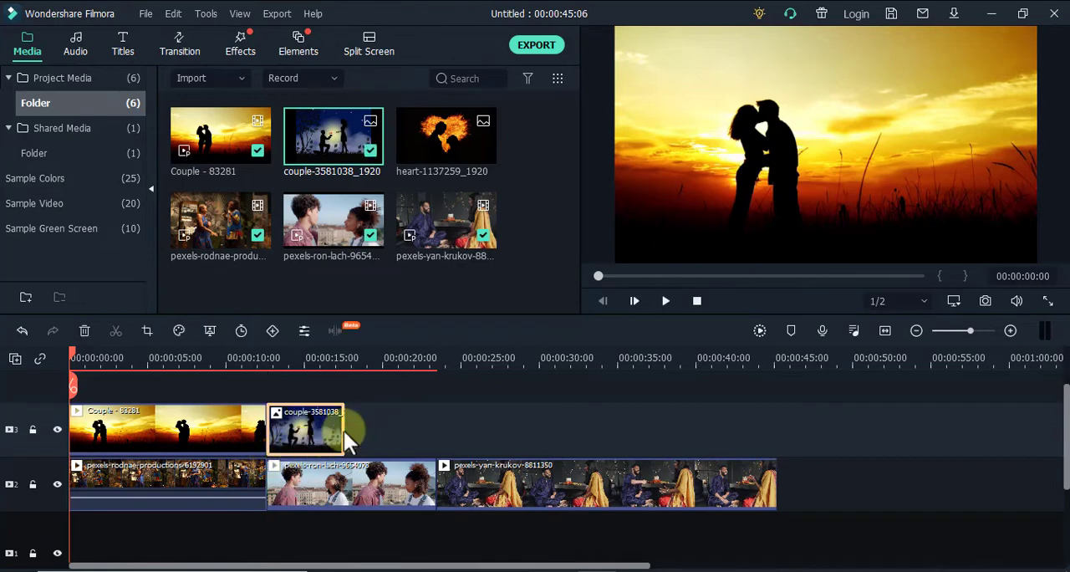
{"action": "left_click_drag", "start_coordinate": [344, 430], "coordinate": [439, 445]}
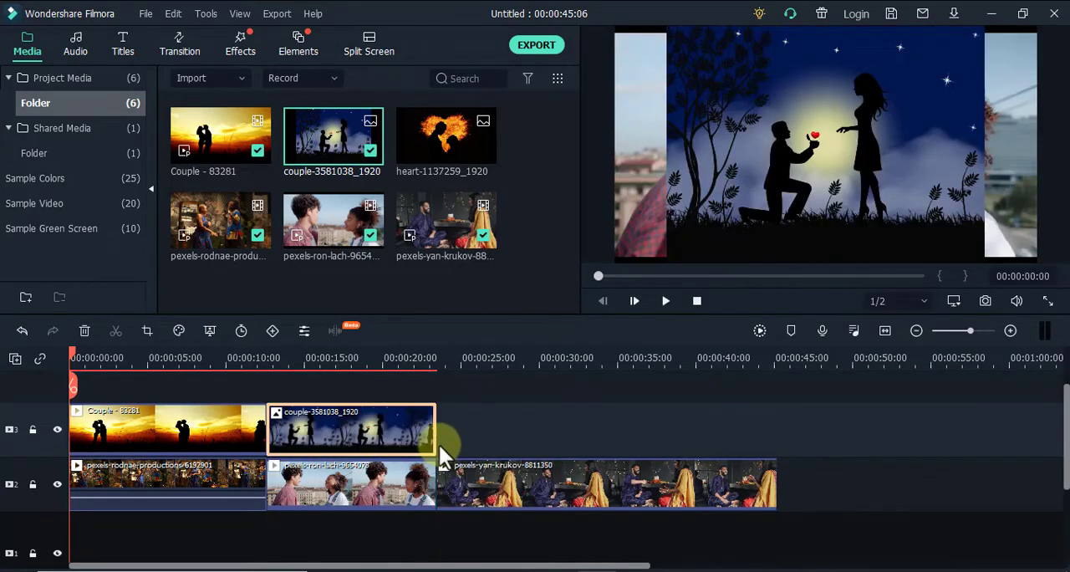
{"action": "left_click_drag", "start_coordinate": [434, 164], "coordinate": [445, 454]}
{"action": "left_click_drag", "start_coordinate": [513, 432], "coordinate": [774, 438]}
{"action": "scroll", "coordinate": [774, 438], "scroll_direction": "down", "scroll_amount": 1}
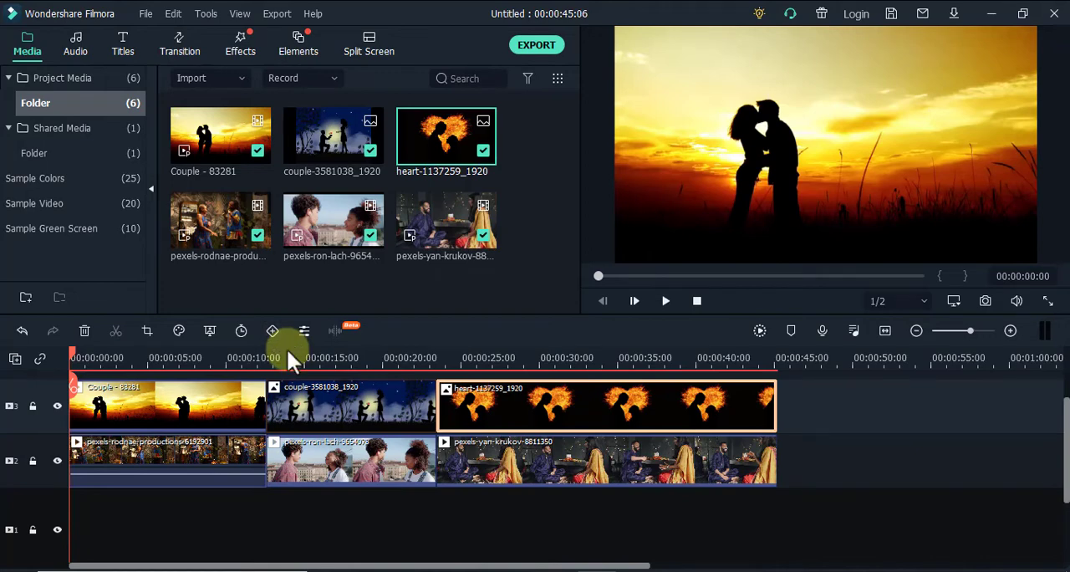
With the playhead at 00:00:00:13, shrink the Couple - 83281 clip to about a third and place it in the frame's lower-left corner
{"action": "left_click", "coordinate": [77, 352]}
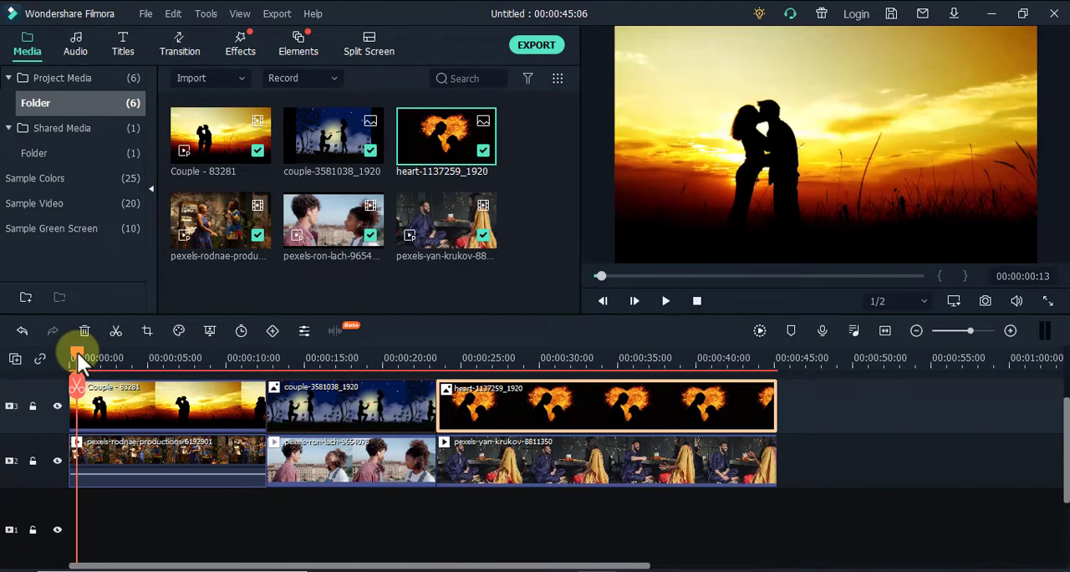
{"action": "left_click", "coordinate": [197, 400]}
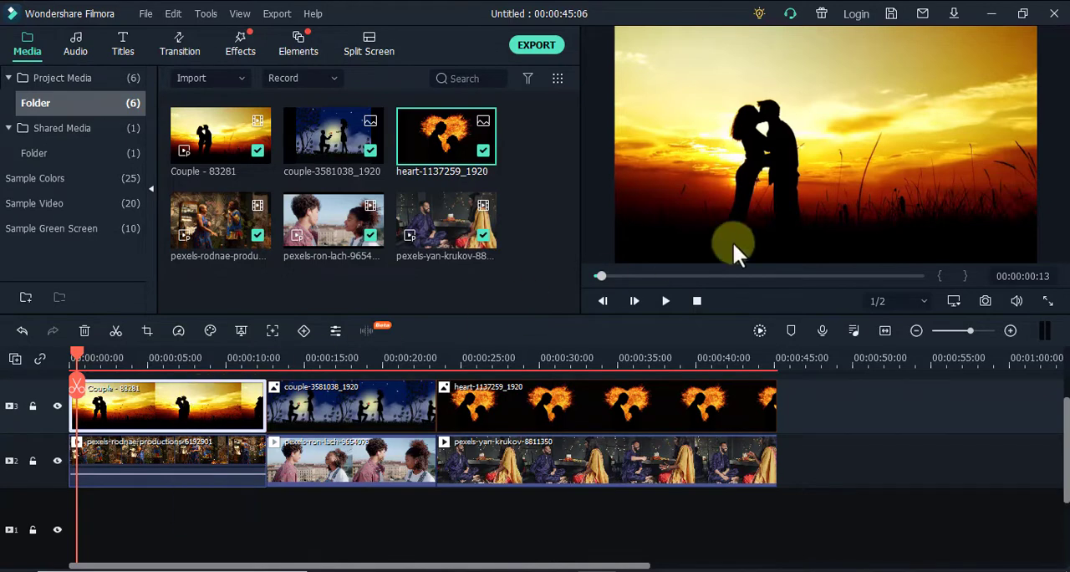
{"action": "left_click", "coordinate": [849, 210]}
{"action": "left_click_drag", "start_coordinate": [619, 30], "coordinate": [704, 223]}
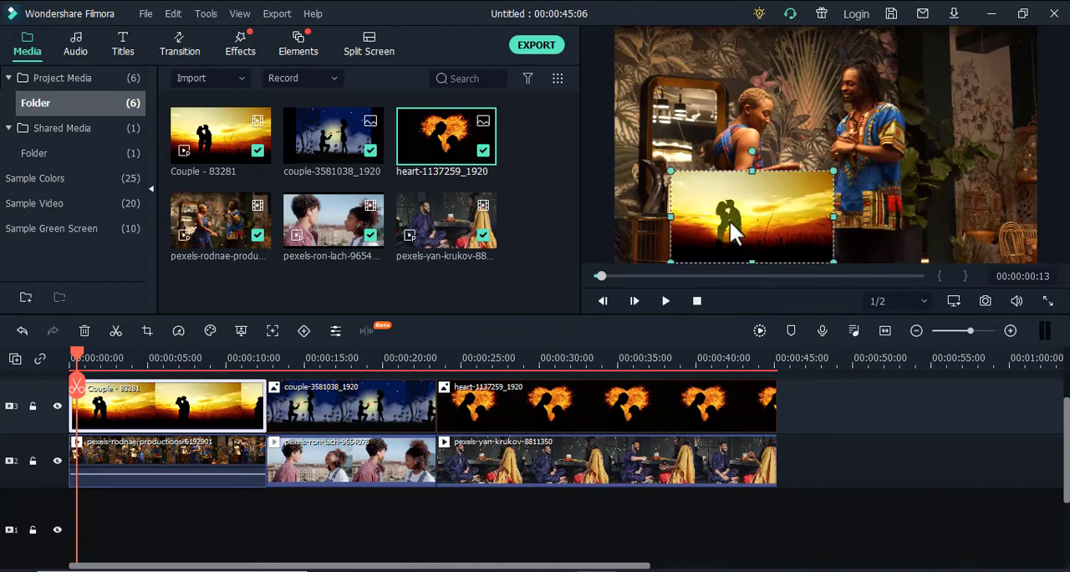
{"action": "left_click_drag", "start_coordinate": [685, 180], "coordinate": [658, 212]}
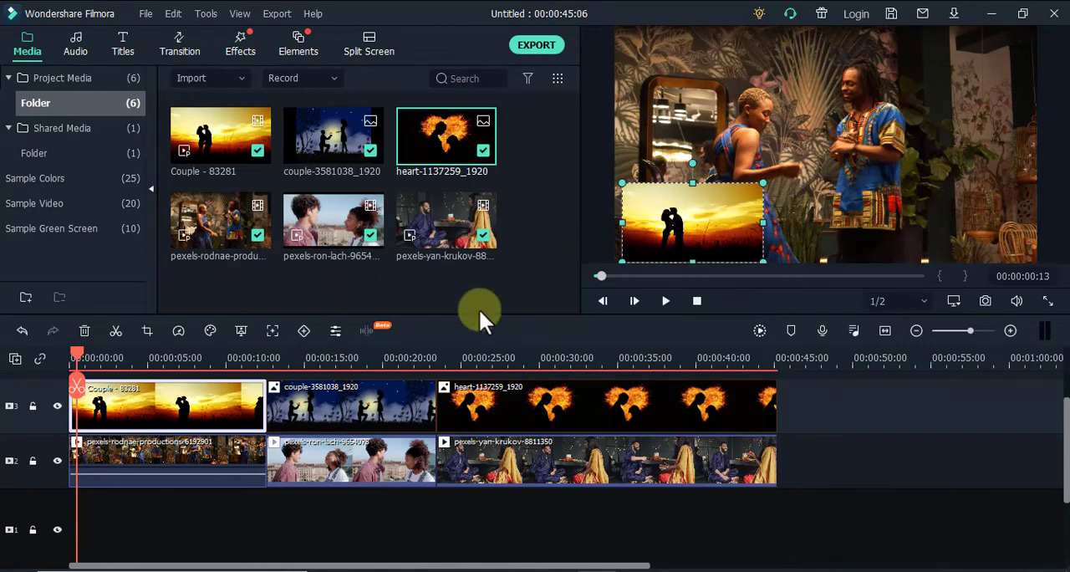
Keyframe the Couple - 83281 clip at 00:00:00:13 and 00:00:11:11, ending past the frame's right edge at X 511, Y -1, and preview the motion
{"action": "left_click", "coordinate": [302, 331]}
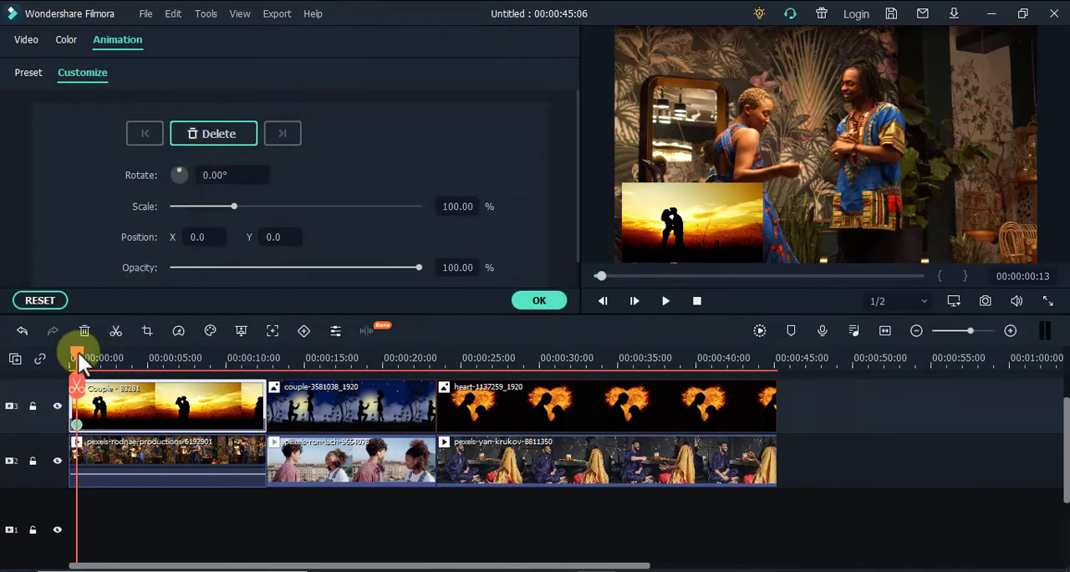
{"action": "left_click_drag", "start_coordinate": [78, 352], "coordinate": [248, 373]}
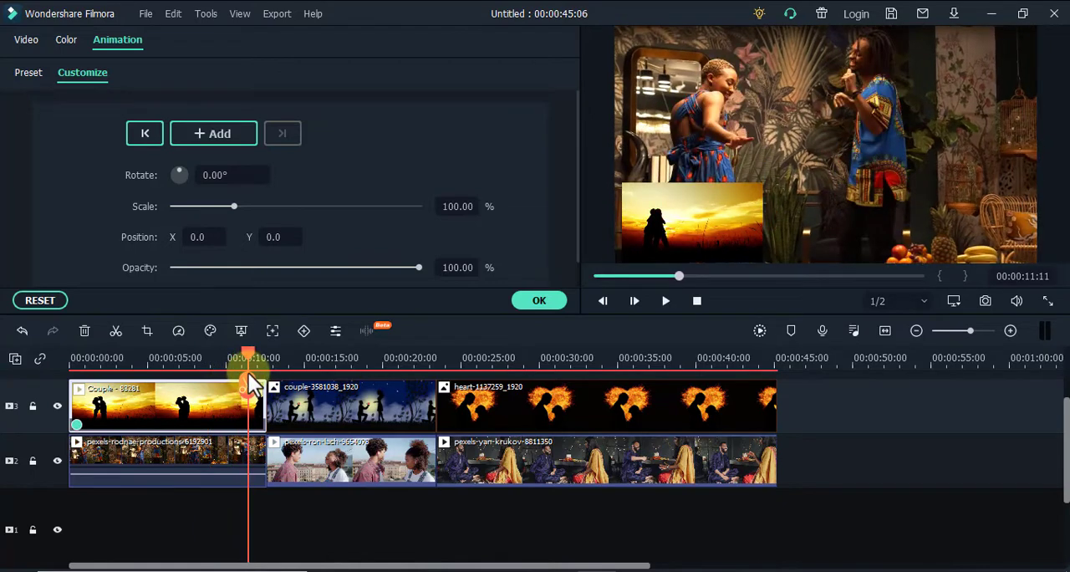
{"action": "left_click", "coordinate": [223, 135]}
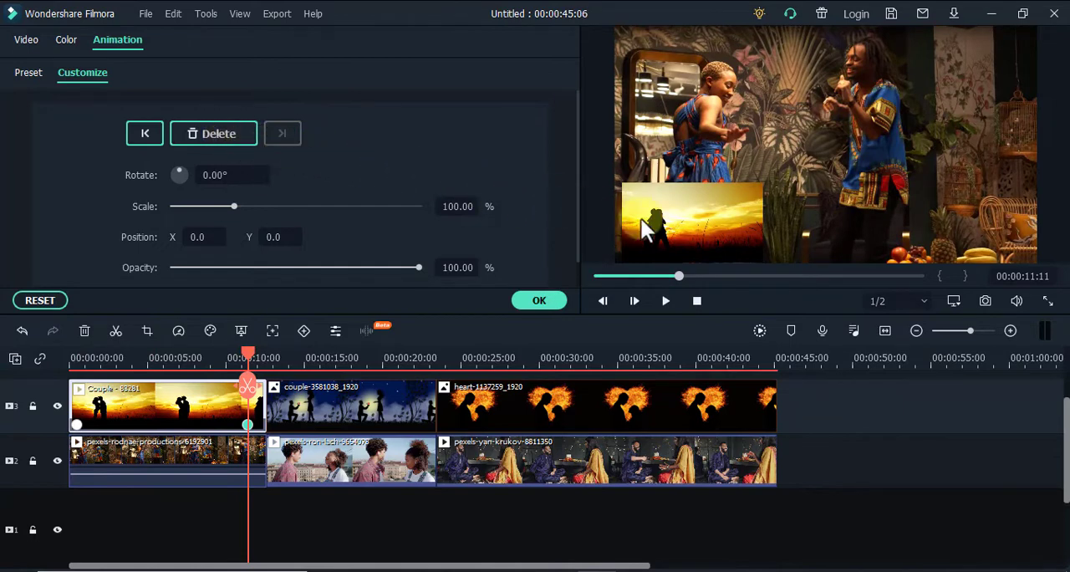
{"action": "left_click_drag", "start_coordinate": [659, 233], "coordinate": [1053, 239]}
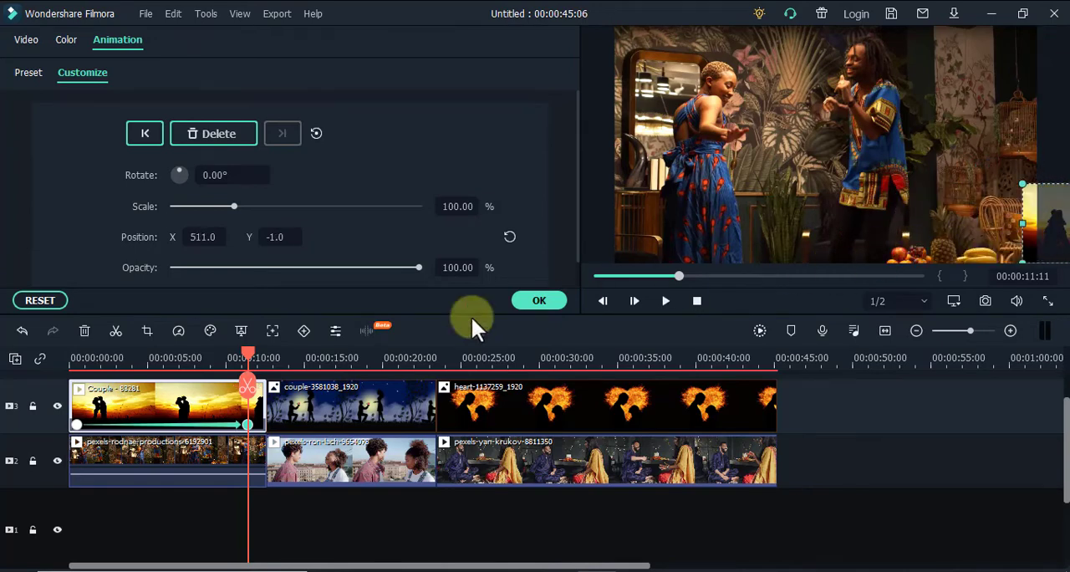
{"action": "left_click_drag", "start_coordinate": [251, 352], "coordinate": [88, 389]}
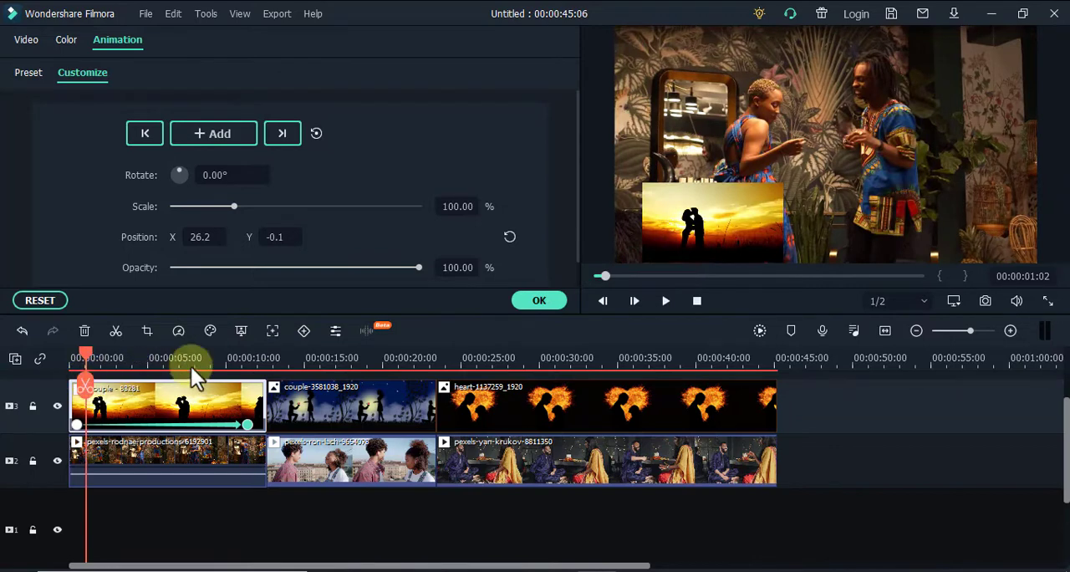
{"action": "left_click", "coordinate": [666, 302]}
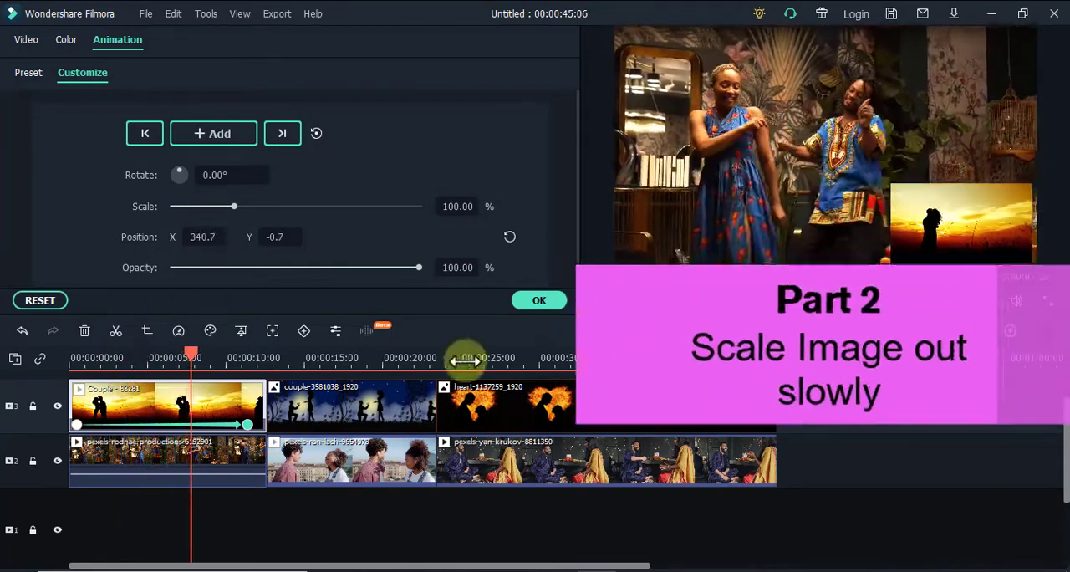
Add a starting animation keyframe to the couple-3581038_1920 image at 00:00:13:10
{"action": "left_click_drag", "start_coordinate": [208, 354], "coordinate": [269, 383]}
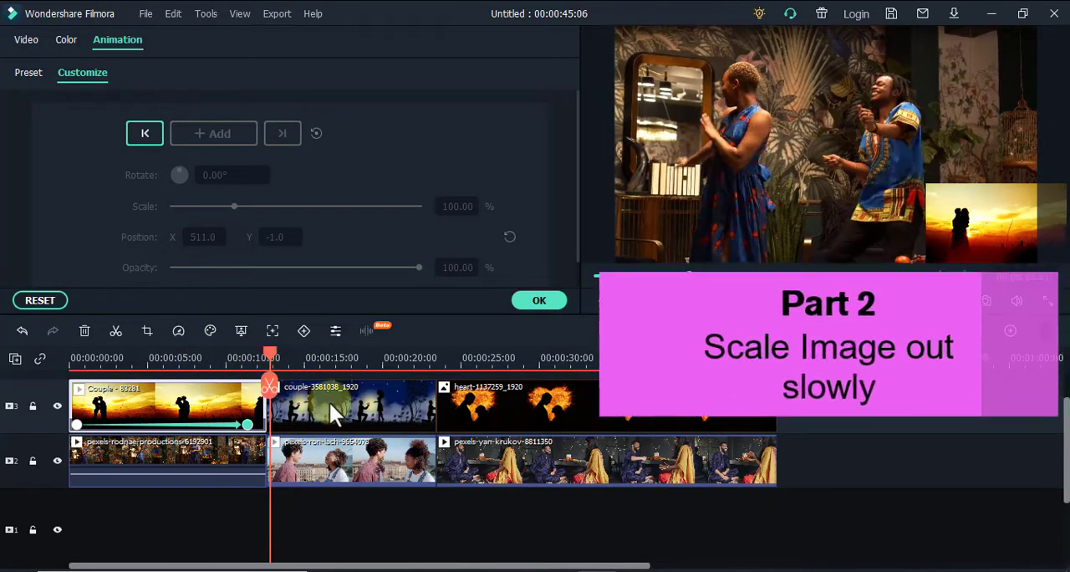
{"action": "left_click", "coordinate": [333, 400]}
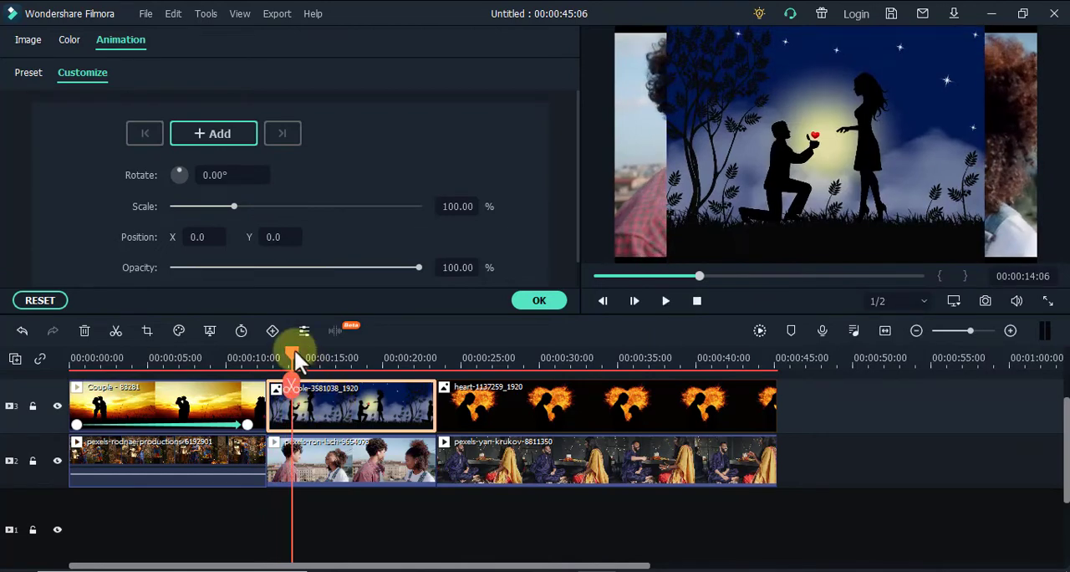
{"action": "left_click_drag", "start_coordinate": [295, 351], "coordinate": [278, 351]}
{"action": "left_click", "coordinate": [339, 415]}
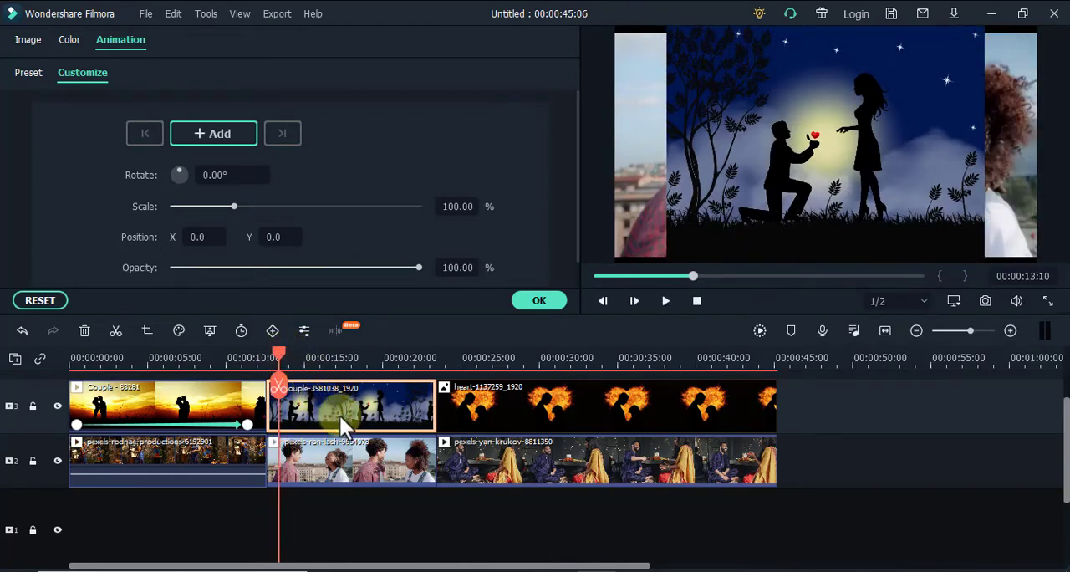
{"action": "left_click", "coordinate": [215, 144]}
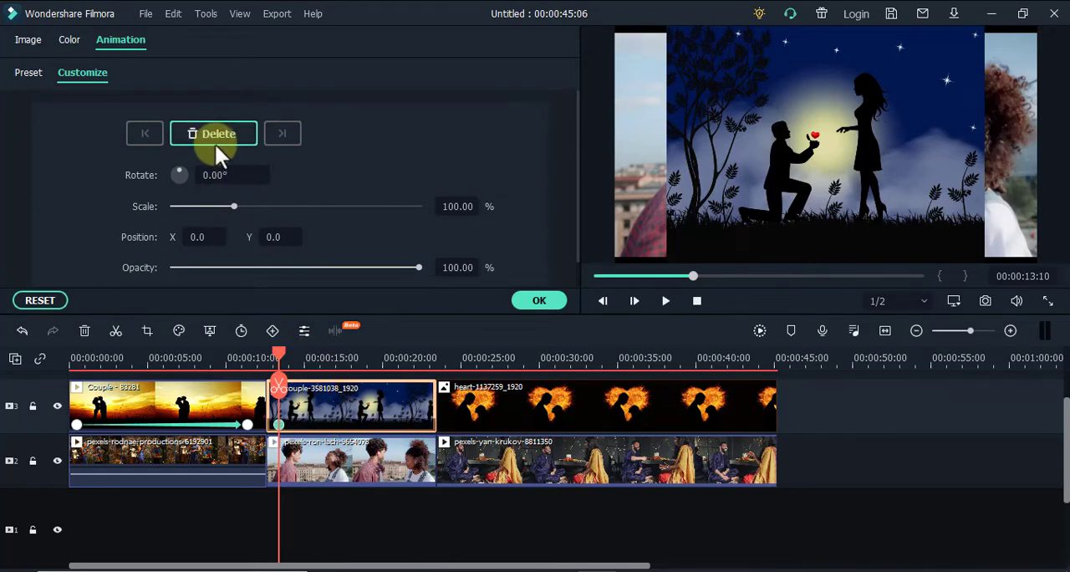
Add a second keyframe to the couple-3581038_1920 image at 00:00:22:11 with its scale set to 0%
{"action": "left_click_drag", "start_coordinate": [291, 348], "coordinate": [420, 393]}
{"action": "left_click", "coordinate": [218, 134]}
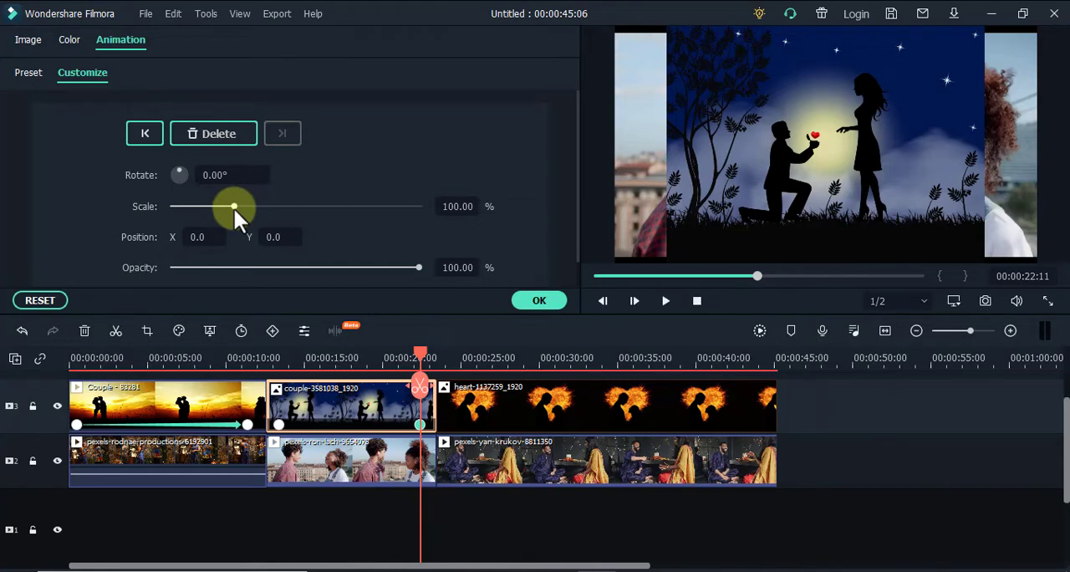
{"action": "left_click_drag", "start_coordinate": [234, 208], "coordinate": [178, 219]}
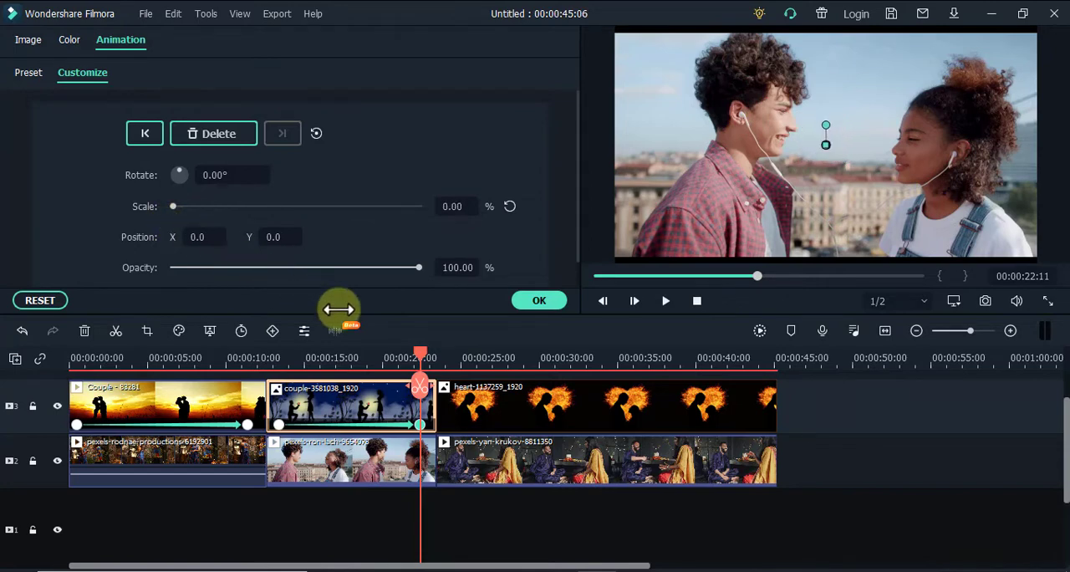
Play back the shrinking animation of the couple-3581038_1920 image from near its first keyframe
{"action": "left_click_drag", "start_coordinate": [422, 354], "coordinate": [281, 368]}
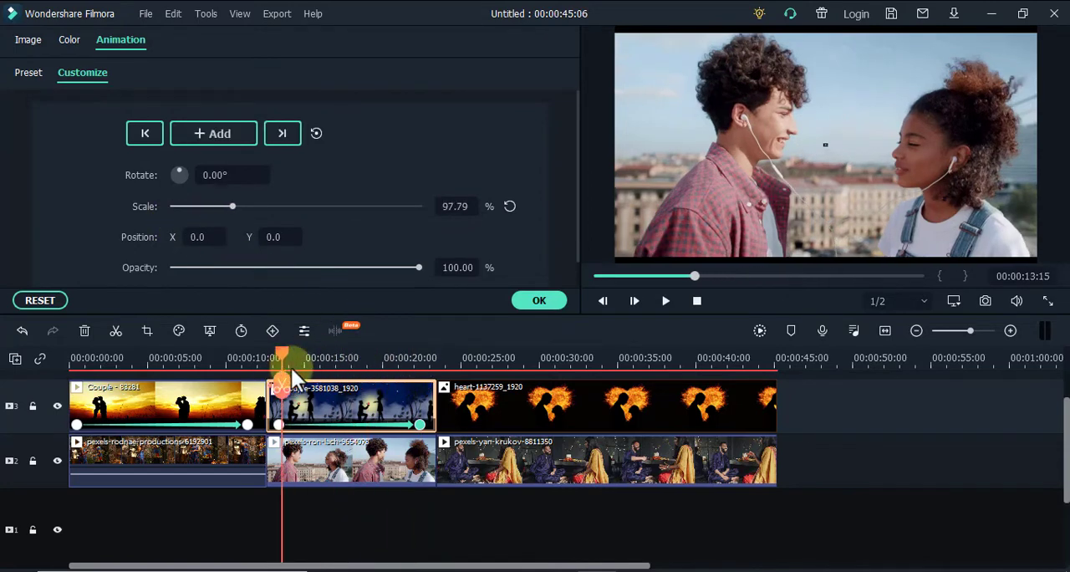
{"action": "left_click", "coordinate": [665, 302]}
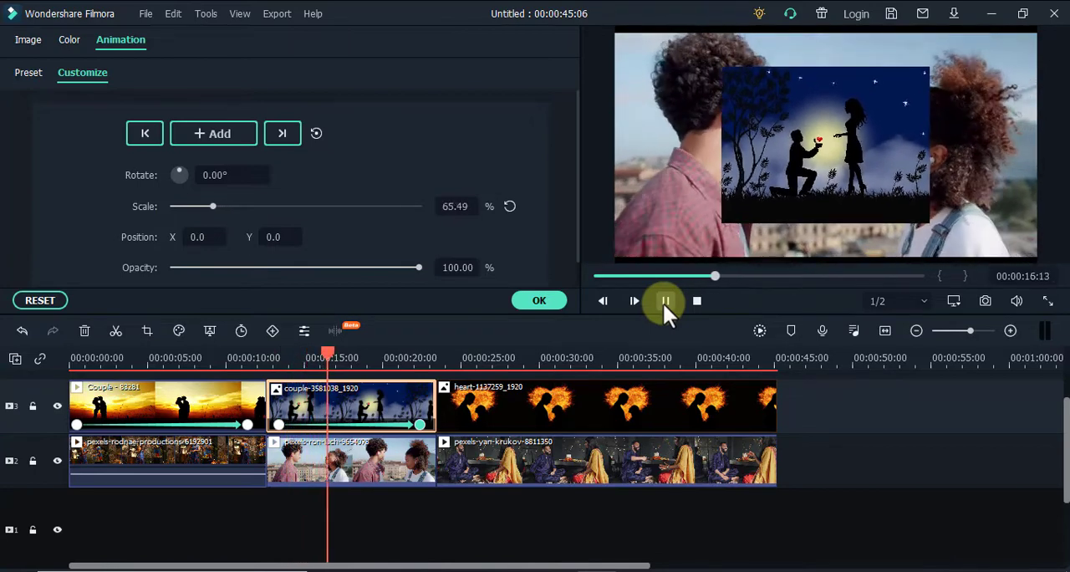
{"action": "left_click", "coordinate": [663, 303]}
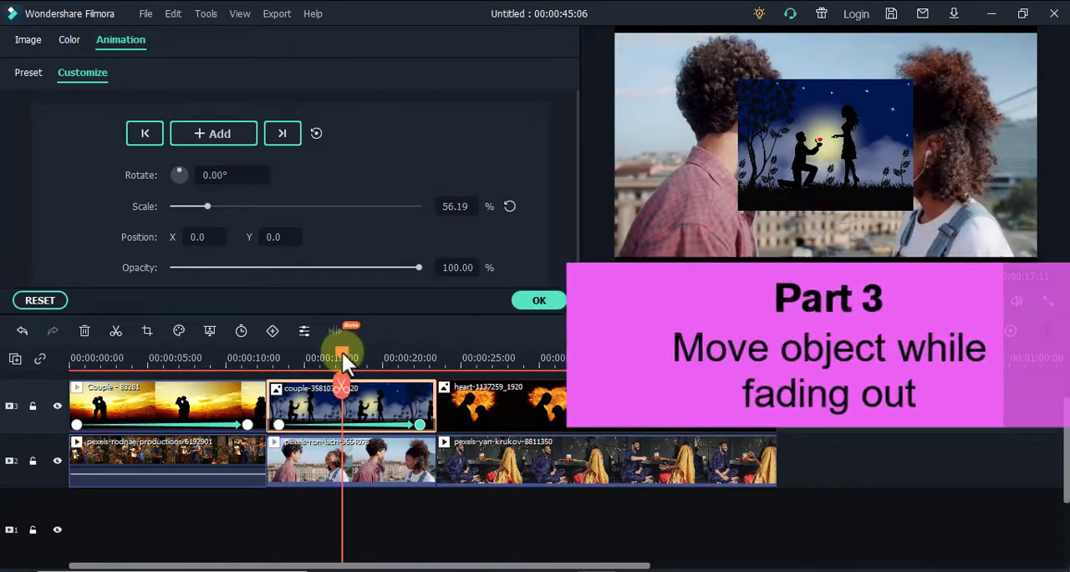
Keyframe the heart-1137259_1920 image at 00:00:24:11 with scale 44.37% and position X -171, Y -68.5 in the frame's lower-left area
{"action": "left_click_drag", "start_coordinate": [342, 352], "coordinate": [484, 386]}
{"action": "left_click", "coordinate": [514, 407]}
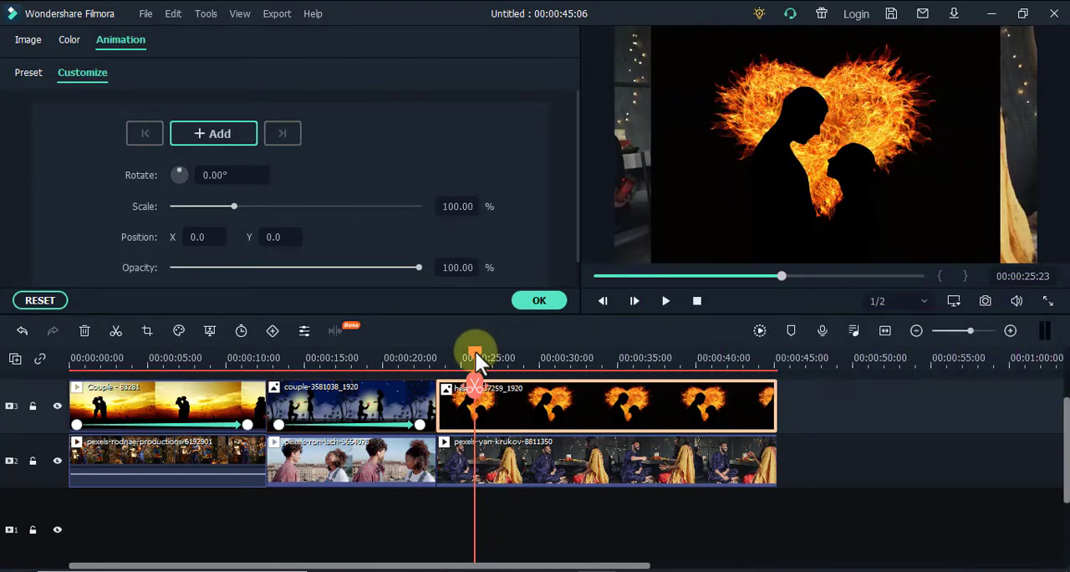
{"action": "left_click_drag", "start_coordinate": [476, 352], "coordinate": [452, 357]}
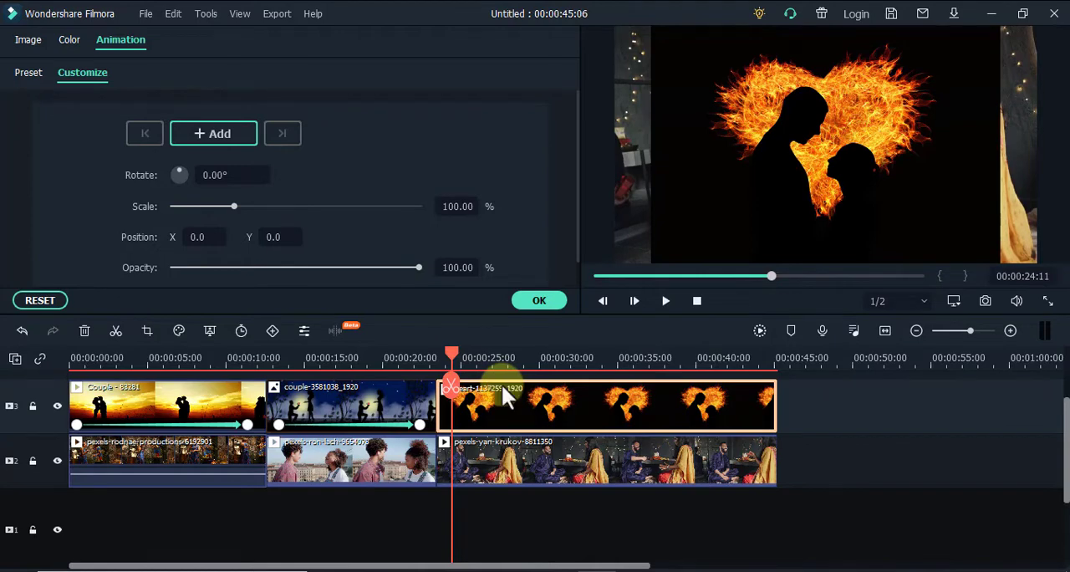
{"action": "left_click", "coordinate": [728, 220]}
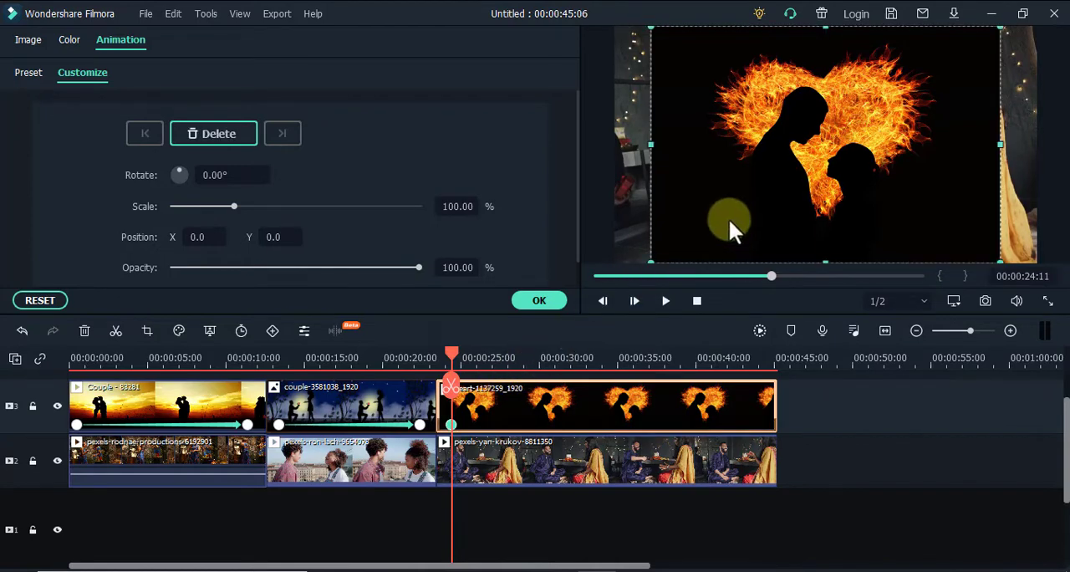
{"action": "left_click_drag", "start_coordinate": [653, 36], "coordinate": [637, 205]}
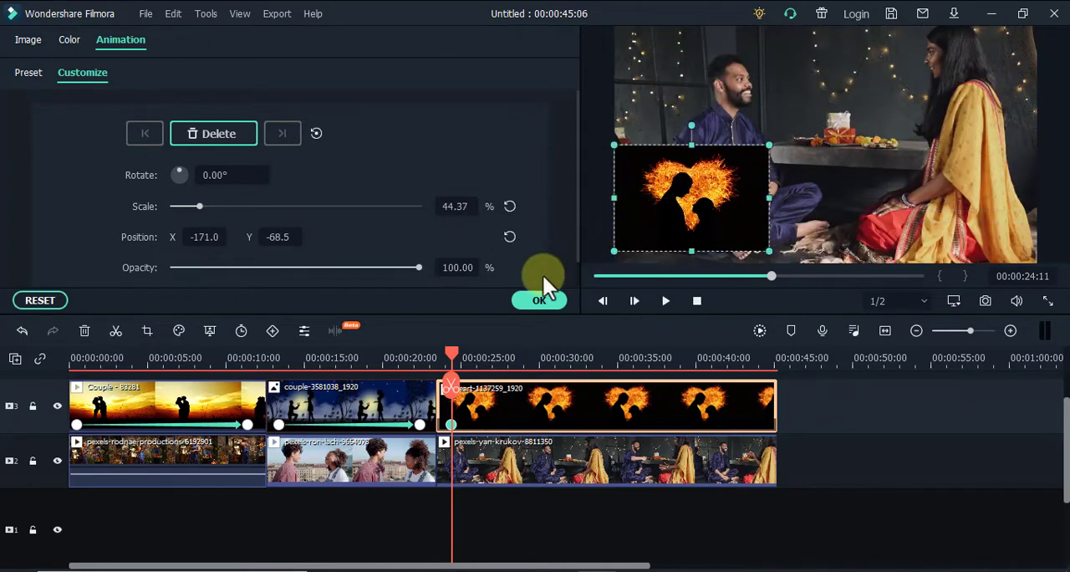
Add a second keyframe to the heart image at 00:00:42:20 with position X 186, Y -84.6 and opacity 5.41%
{"action": "left_click_drag", "start_coordinate": [449, 351], "coordinate": [735, 359]}
{"action": "left_click", "coordinate": [218, 127]}
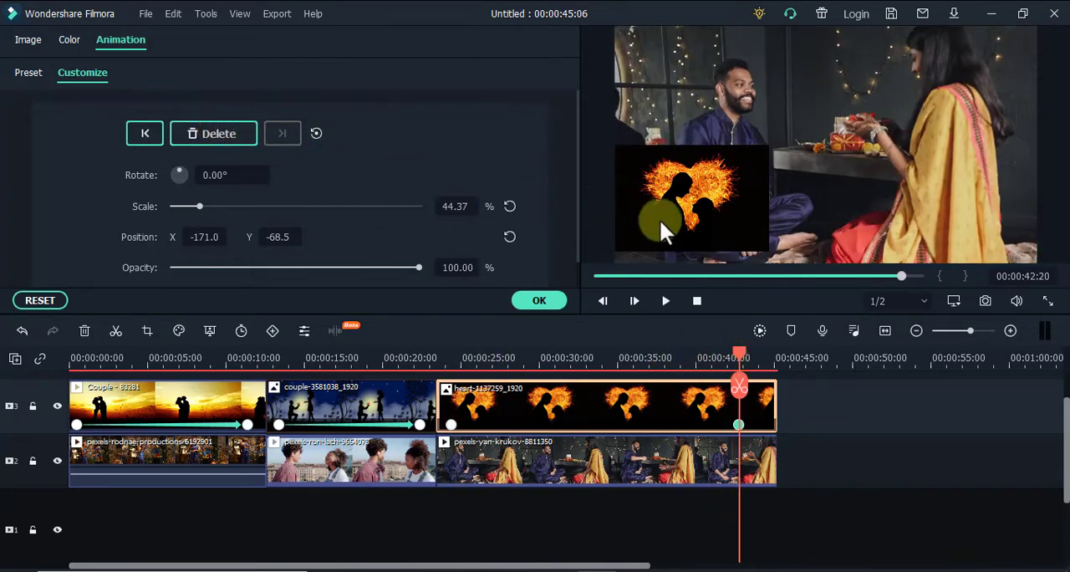
{"action": "left_click_drag", "start_coordinate": [660, 219], "coordinate": [938, 236]}
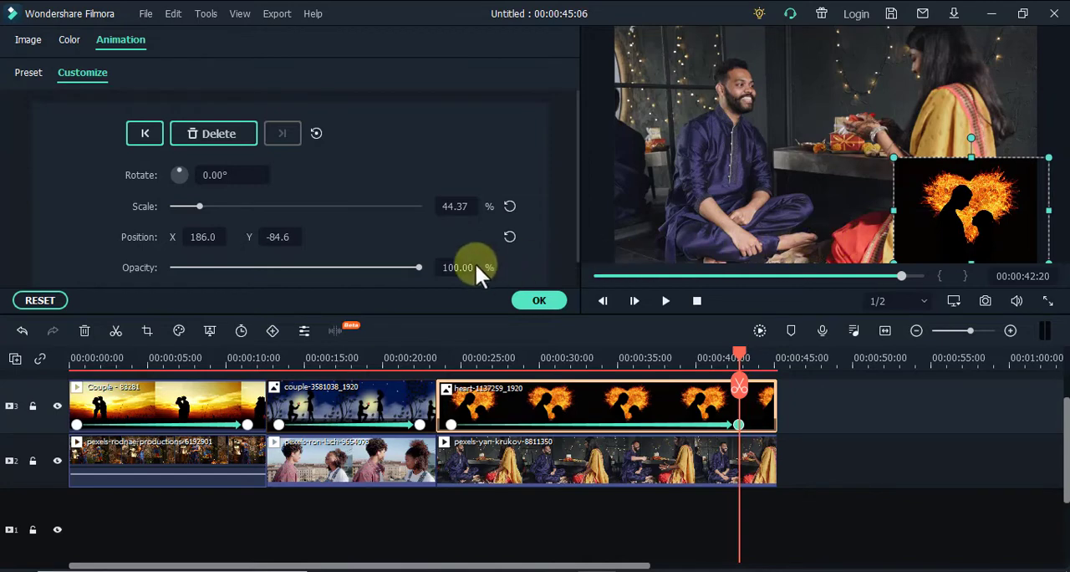
{"action": "left_click_drag", "start_coordinate": [417, 267], "coordinate": [183, 260]}
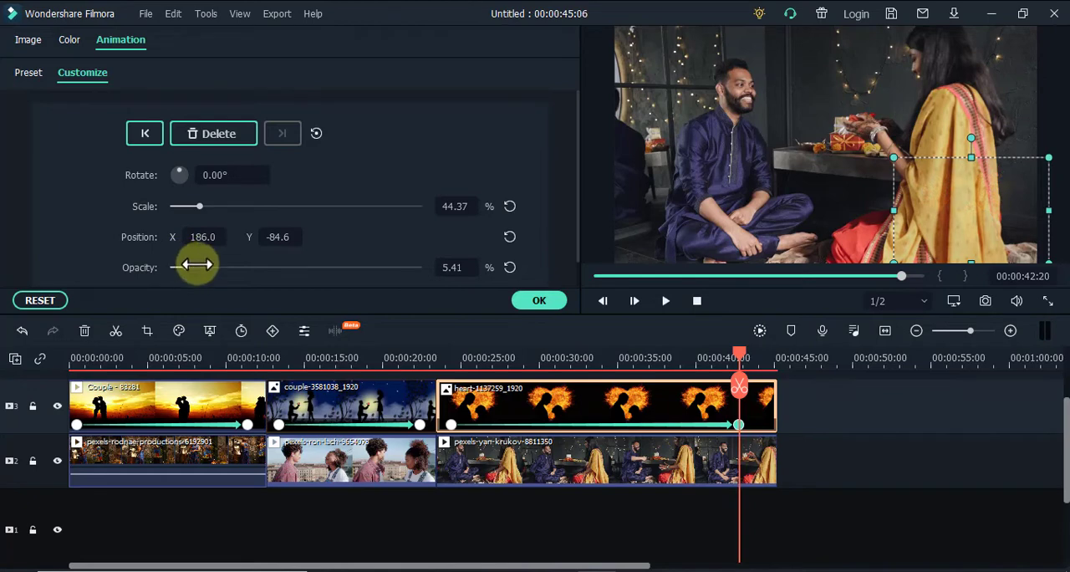
Preview the heart image's move and fade-out, and play the timeline again from about 00:00:04:06
{"action": "left_click_drag", "start_coordinate": [739, 359], "coordinate": [449, 364]}
{"action": "left_click", "coordinate": [666, 302]}
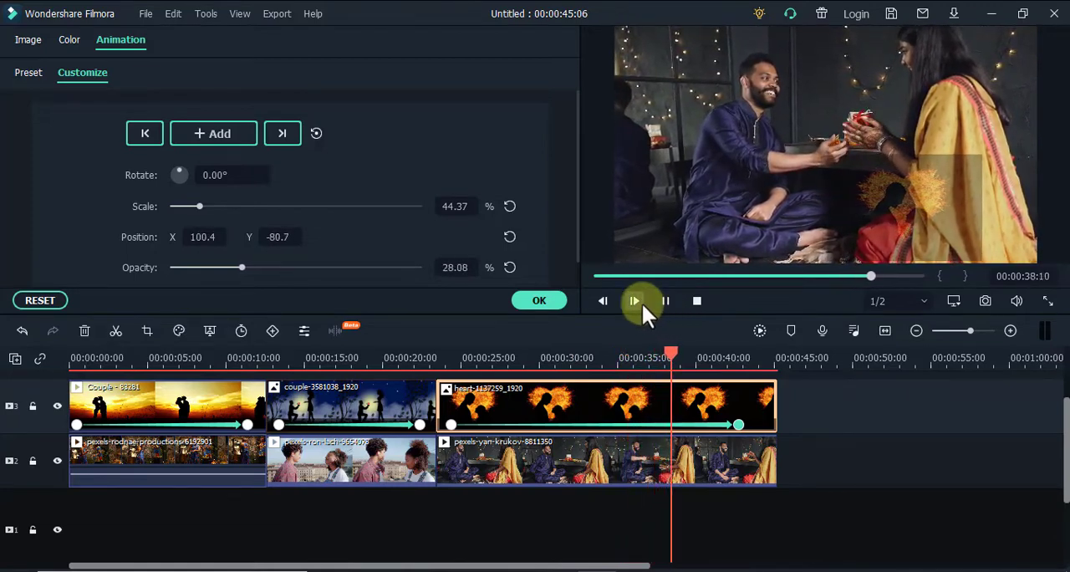
{"action": "left_click_drag", "start_coordinate": [677, 354], "coordinate": [135, 360]}
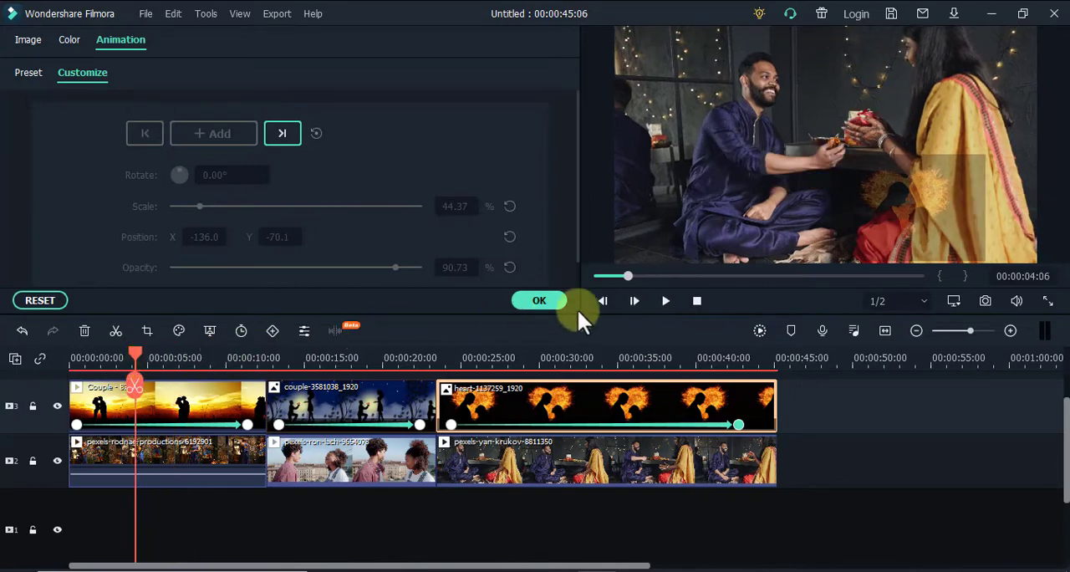
{"action": "left_click", "coordinate": [665, 300]}
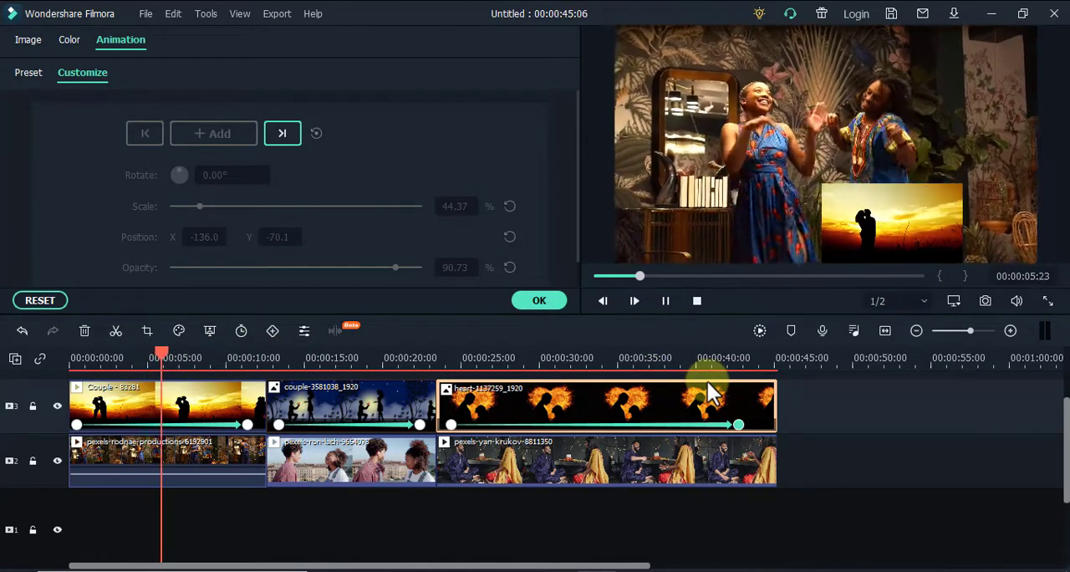